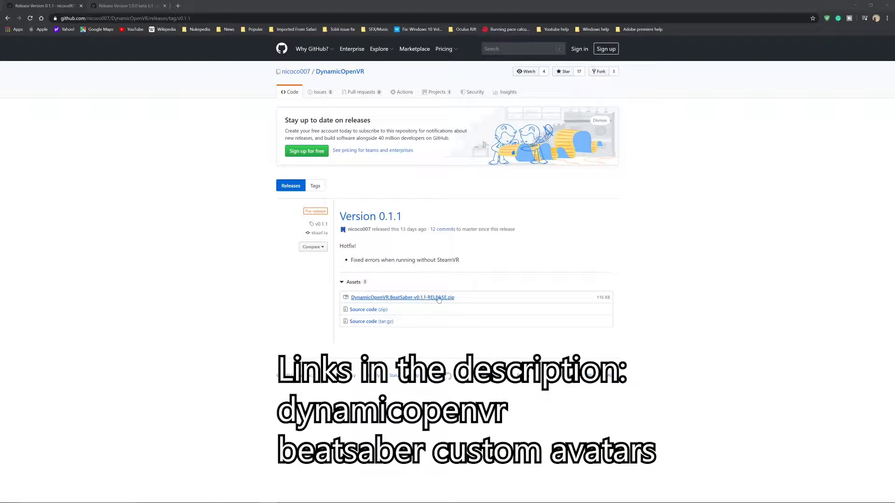
# Step: Download the BeatSaberCustomAvatars RELEASE zip asset from its GitHub v5.0.0 beta 6.1 release page
pyautogui.click(125, 6)
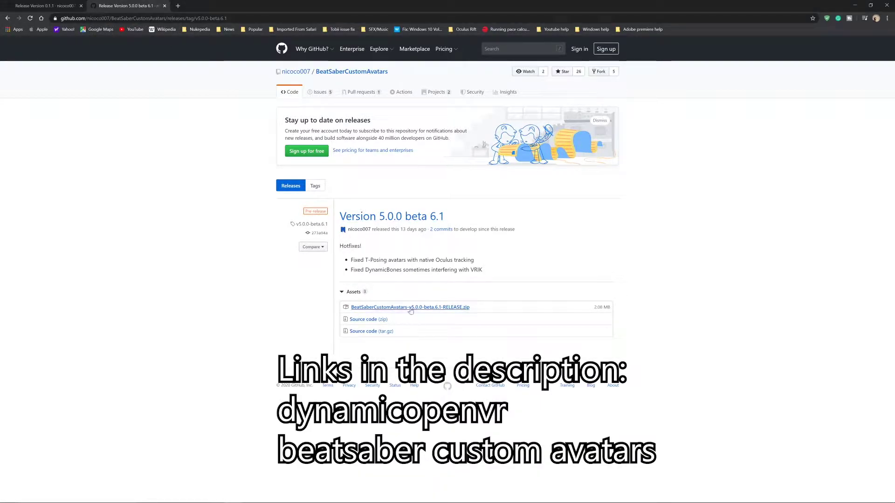
pyautogui.click(435, 307)
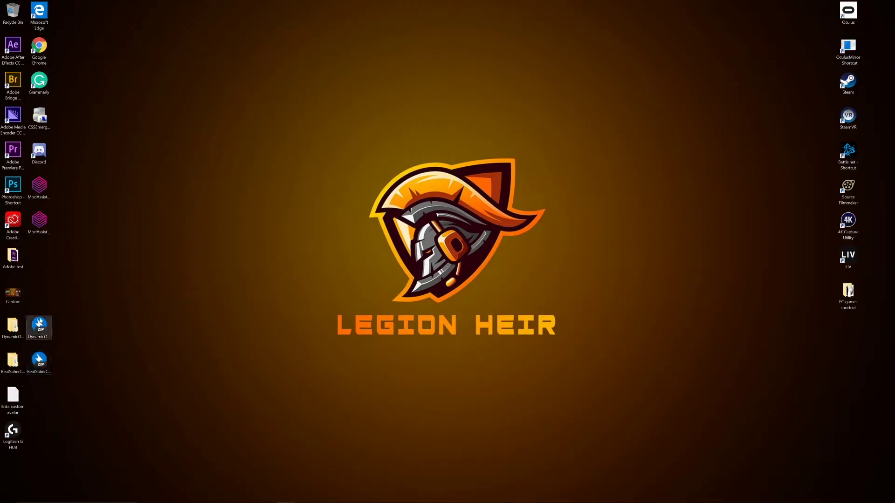
pyautogui.doubleClick(39, 325)
pyautogui.doubleClick(43, 364)
pyautogui.moveTo(280, 214); pyautogui.dragTo(281, 21)
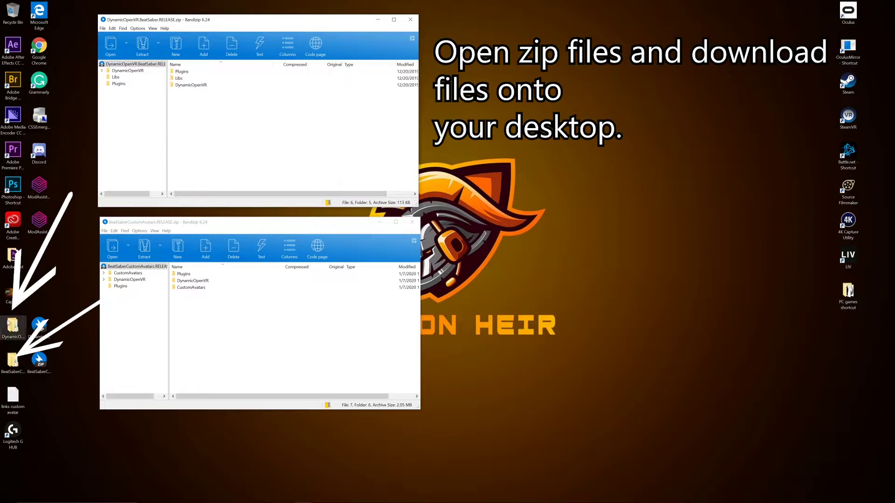
pyautogui.click(410, 19)
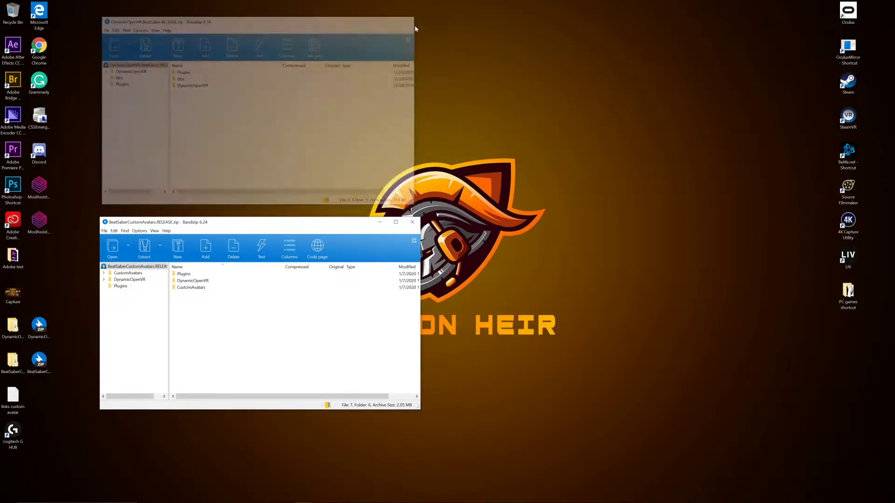
pyautogui.click(411, 222)
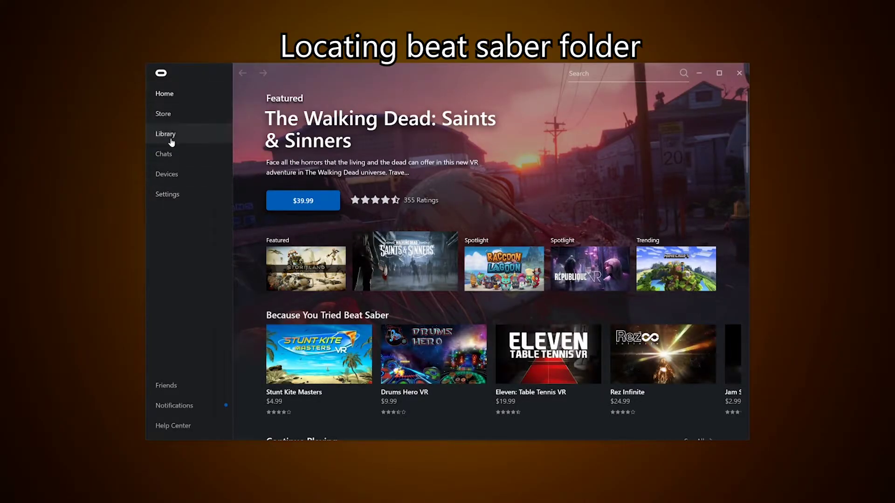
# Step: Copy Beat Saber's install location from its Details in the Oculus library
pyautogui.click(171, 139)
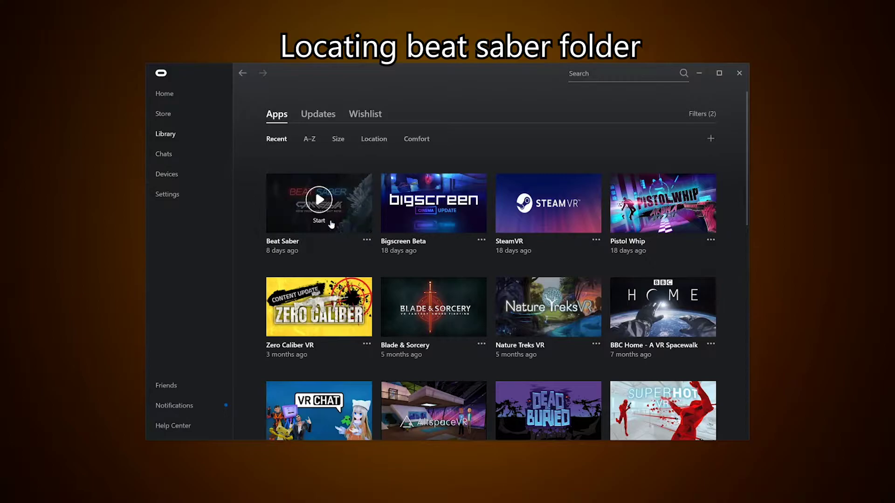
pyautogui.click(367, 242)
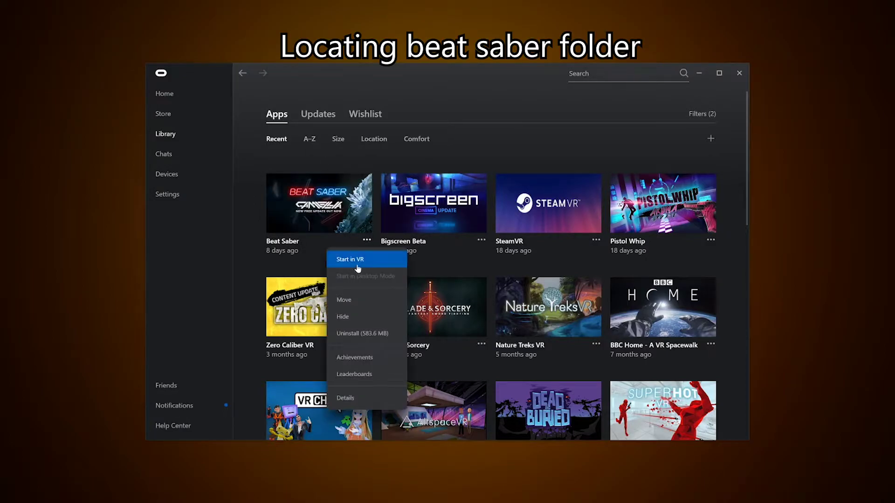
pyautogui.click(359, 398)
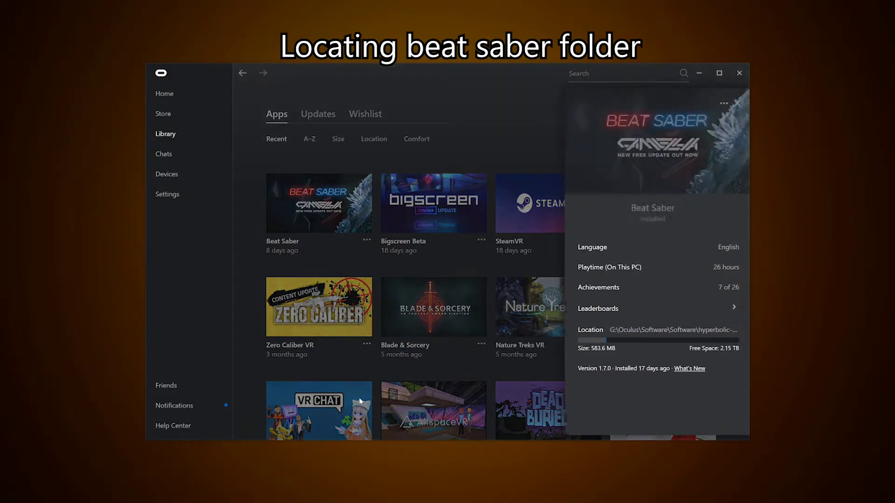
pyautogui.click(660, 333)
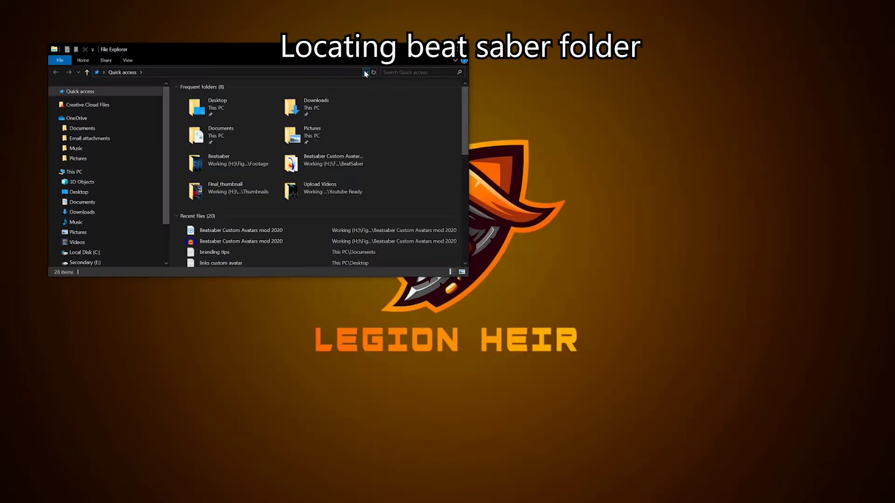
# Step: Paste that path into File Explorer to open the hyperbolic-magnetism-beat-saber folder
pyautogui.click(364, 73)
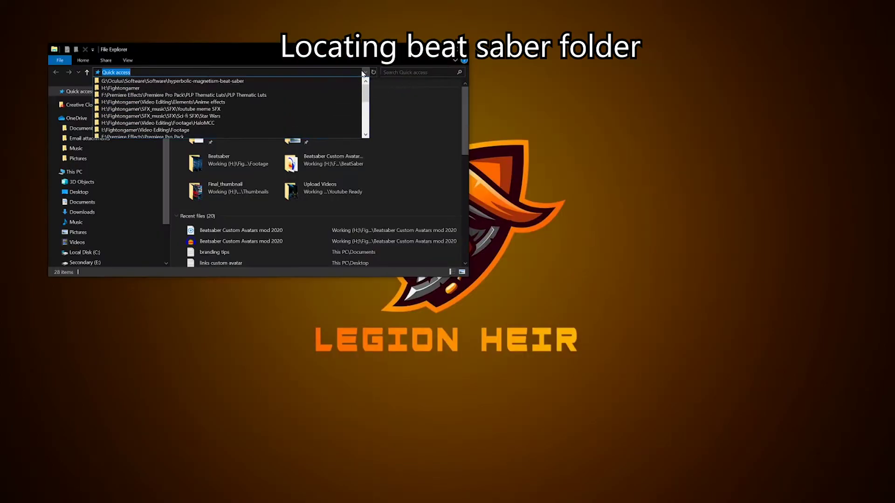
pyautogui.hotkey('ctrl', 'v')
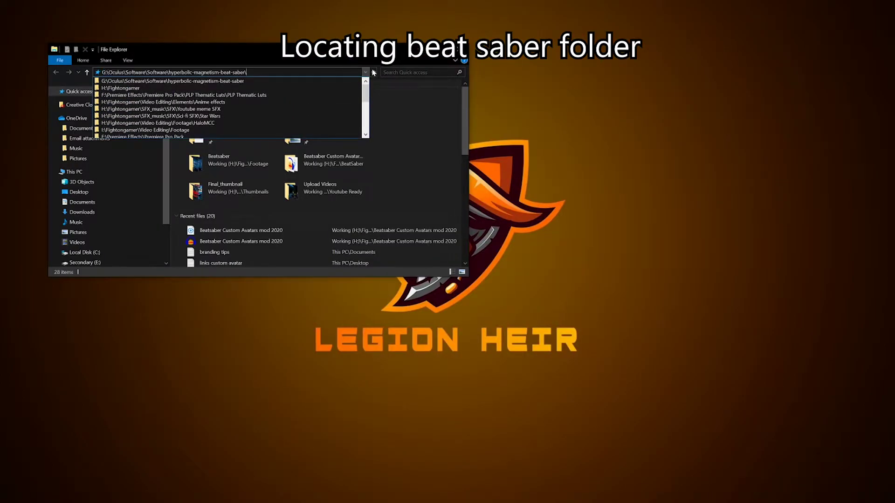
pyautogui.press('Return')
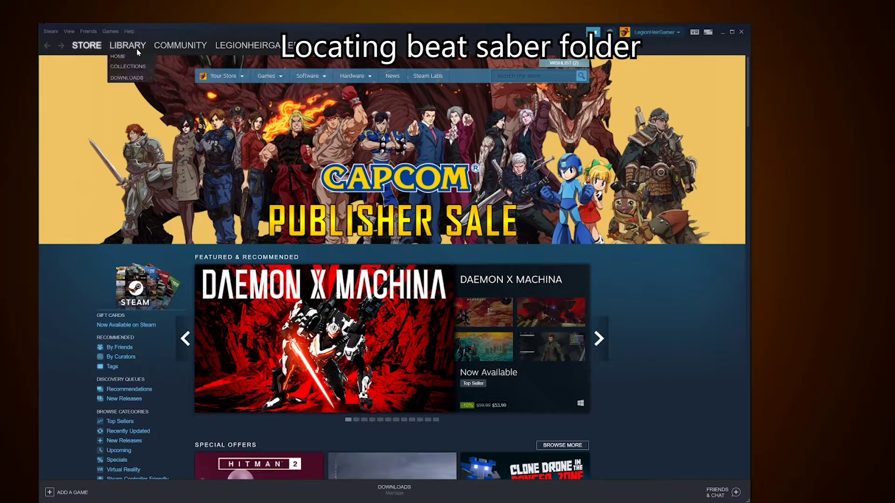
# Step: Browse Age of Empires II's local files from its Steam Properties and reveal the folder path
pyautogui.click(127, 46)
pyautogui.rightClick(92, 127)
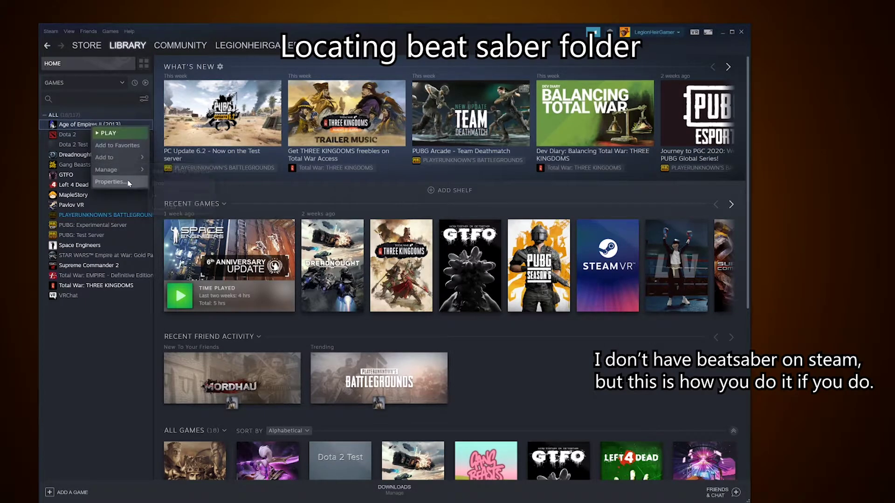
pyautogui.click(110, 182)
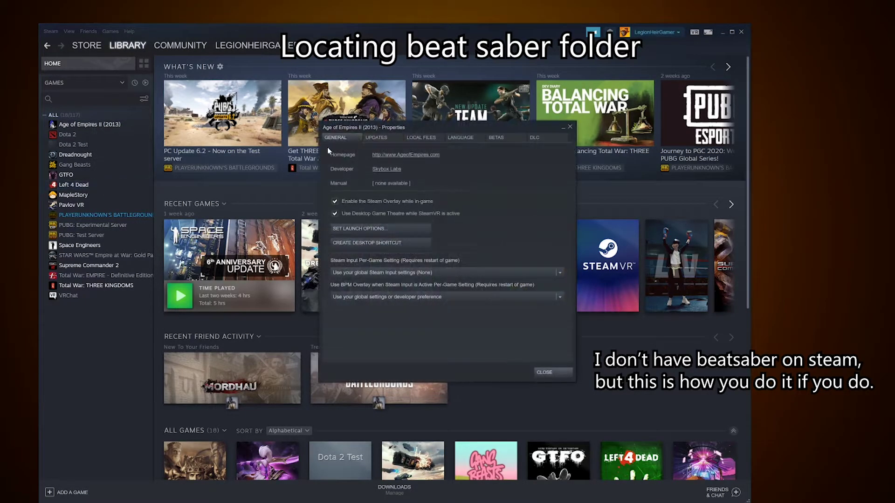
pyautogui.click(417, 137)
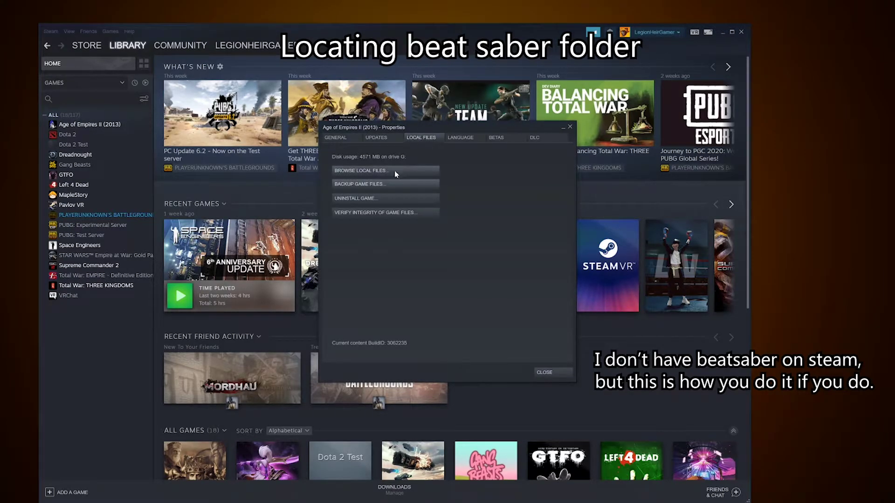
pyautogui.click(374, 172)
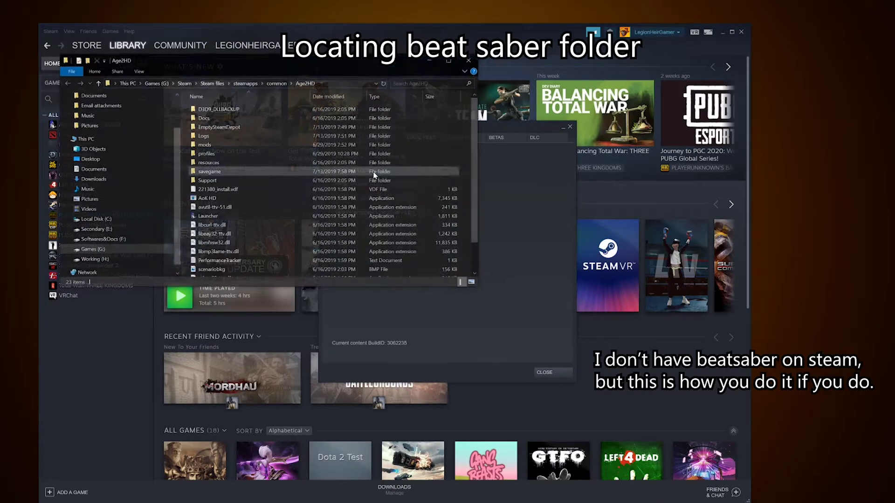
pyautogui.click(376, 82)
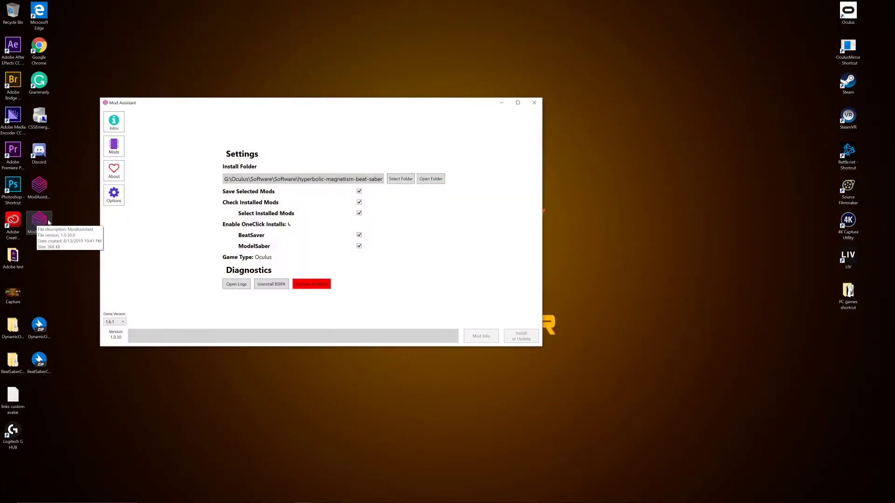
# Step: Open the Beat Saber install folder from Mod Assistant's settings, then close Mod Assistant
pyautogui.click(433, 182)
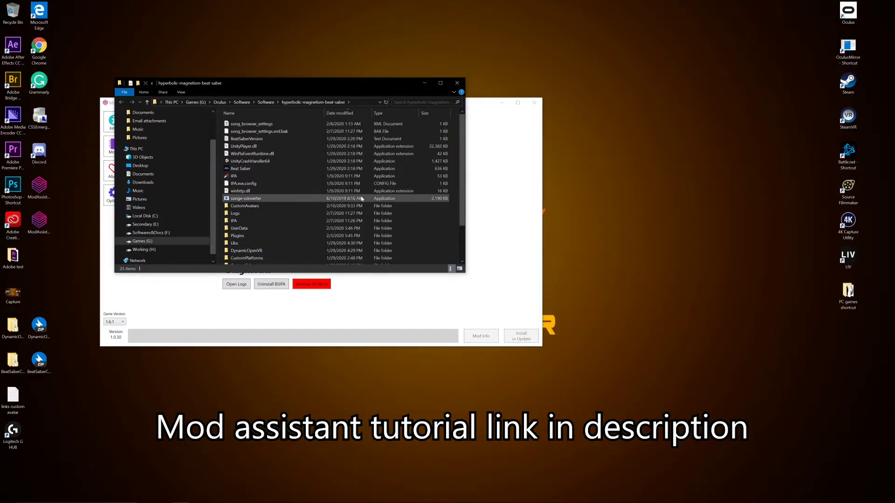
pyautogui.click(456, 83)
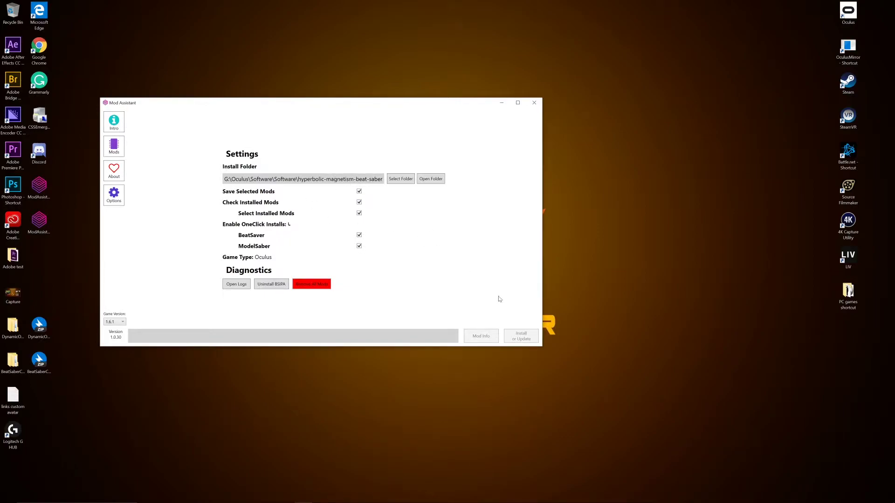
pyautogui.click(533, 103)
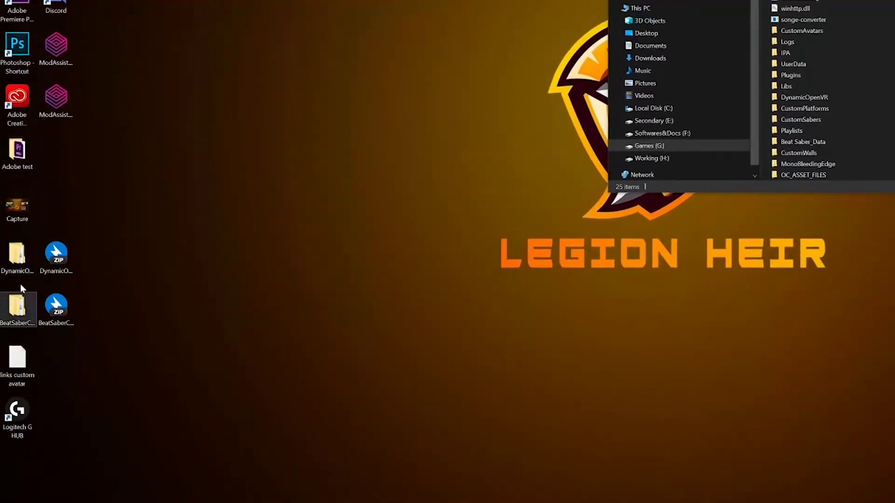
# Step: Open BeatSaberCustomAvatars.RELEASE and DynamicOpenVR.BeatSaber.RELEASE and arrange their windows beside the game folder
pyautogui.moveTo(26, 284); pyautogui.dragTo(32, 278)
pyautogui.doubleClick(17, 253)
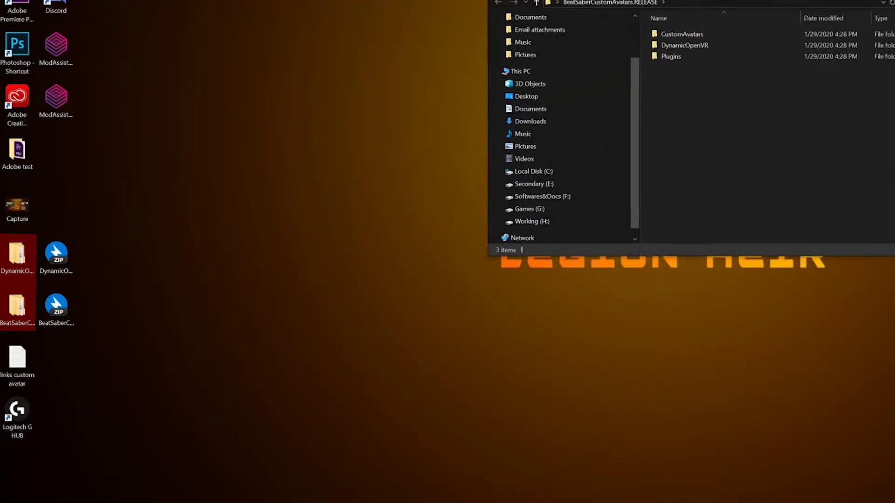
pyautogui.moveTo(718, 9); pyautogui.dragTo(325, 84)
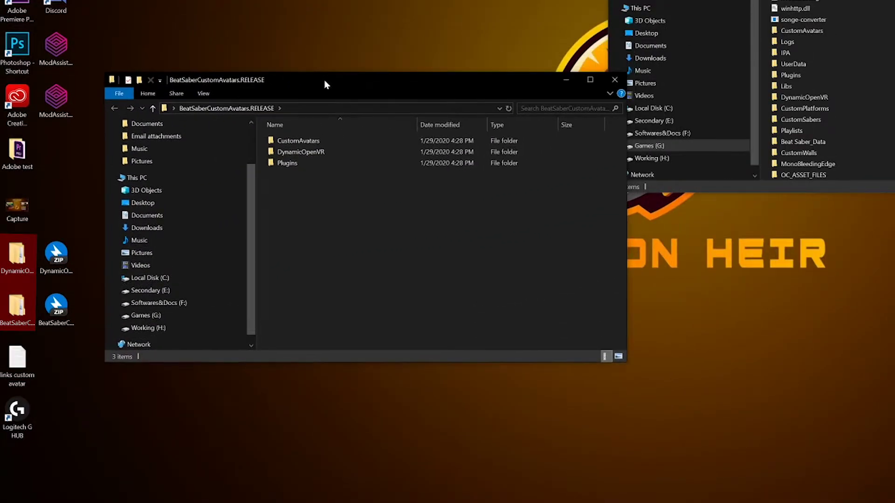
pyautogui.doubleClick(17, 261)
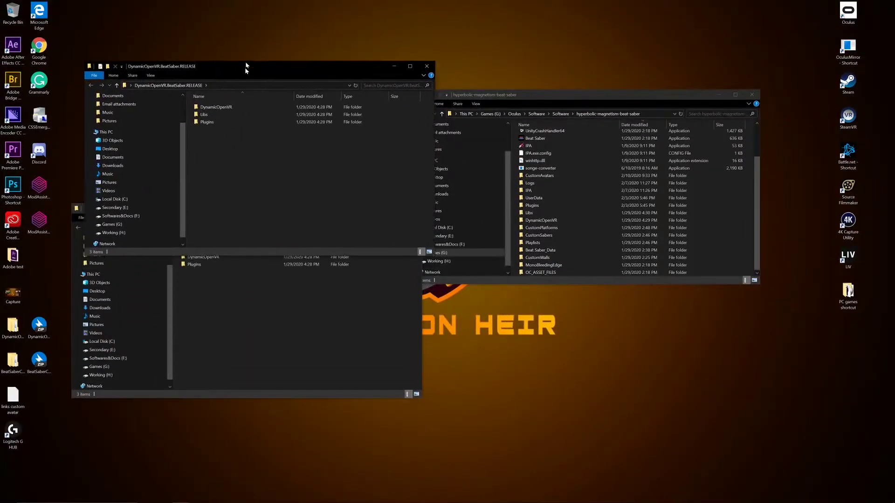
pyautogui.moveTo(246, 62); pyautogui.dragTo(238, 29)
pyautogui.click(209, 63)
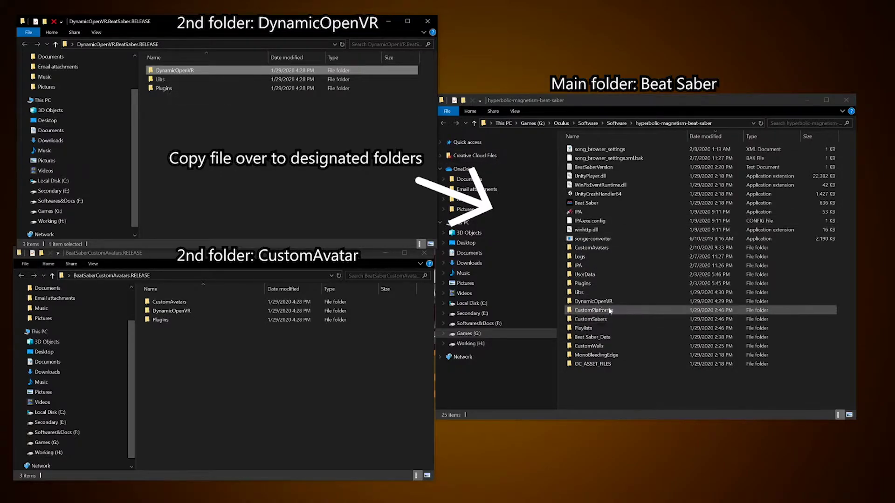
# Step: Place DynamicOpenVR.dll in the game's Libs folder and DynamicOpenVR.BeatSaber.dll in its Plugins folder
pyautogui.doubleClick(170, 82)
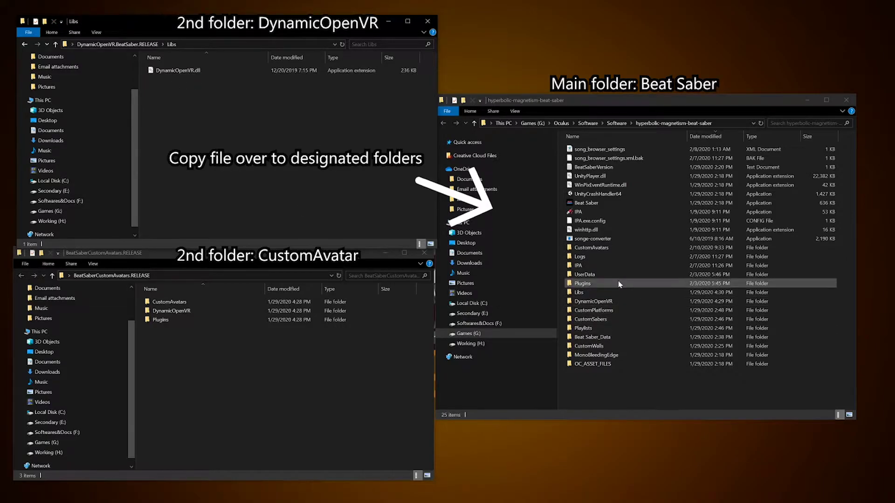
pyautogui.doubleClick(588, 292)
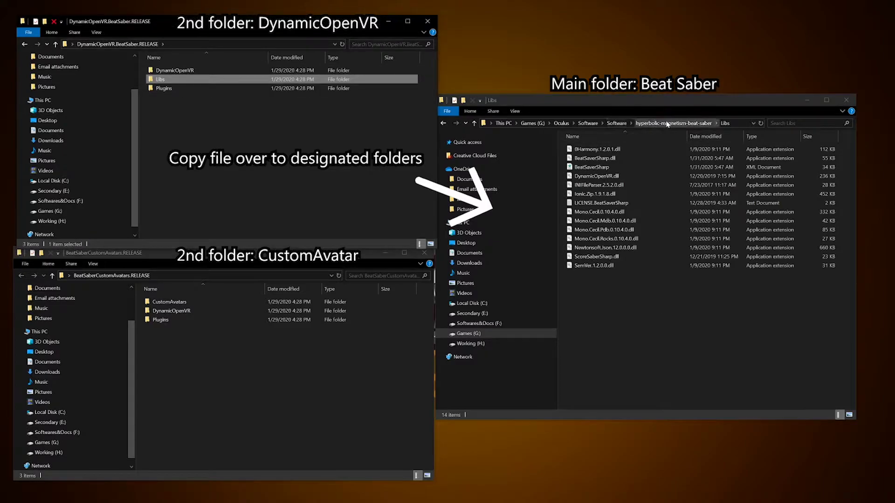
pyautogui.click(667, 124)
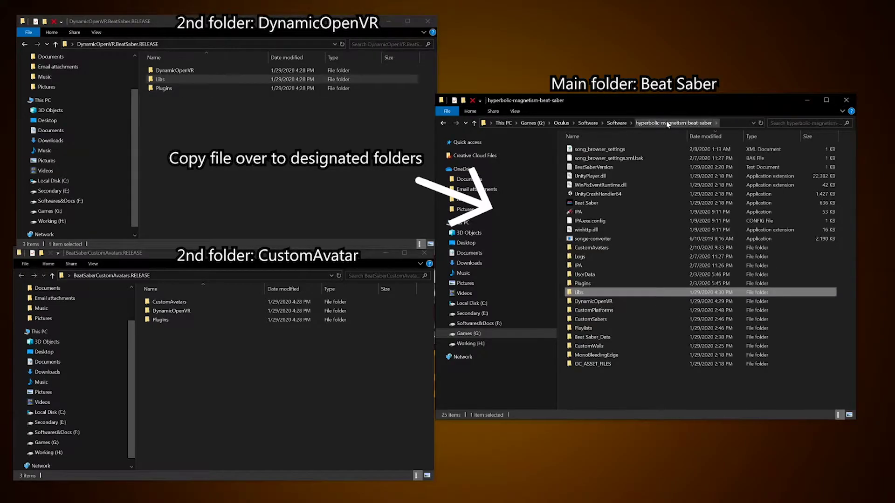
pyautogui.doubleClick(161, 89)
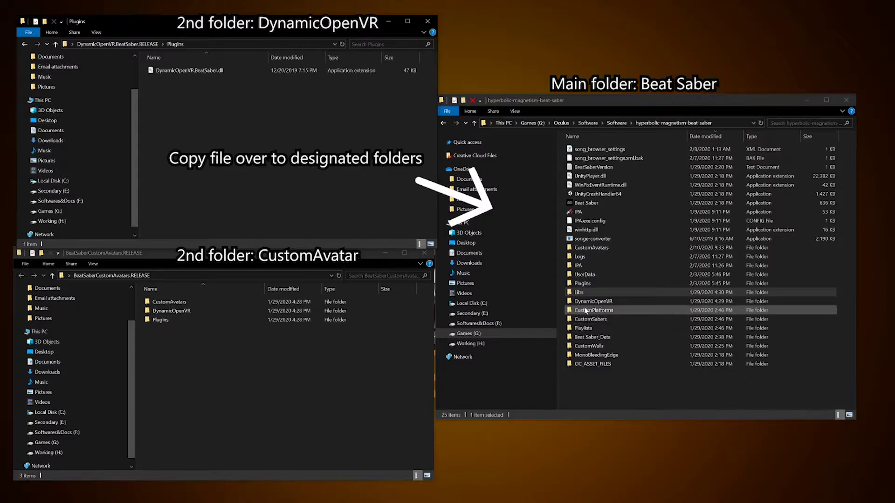
pyautogui.doubleClick(582, 283)
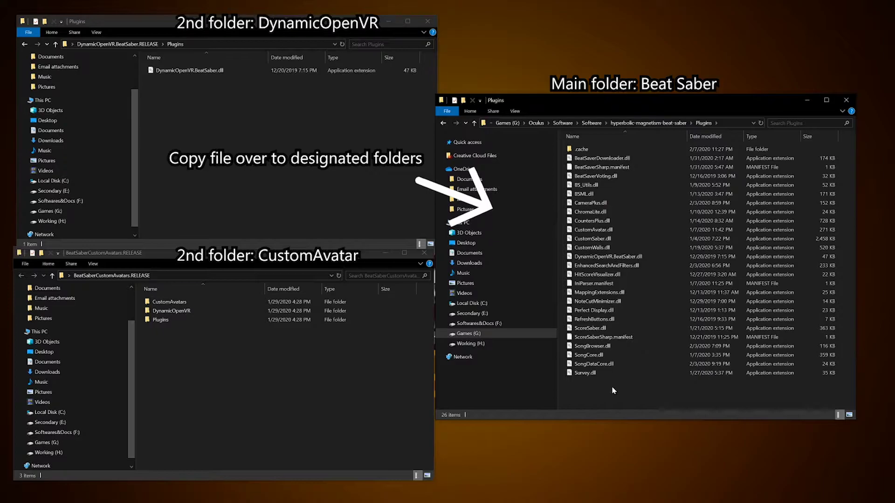
# Step: Copy the four items (Shaders folder and template avatars) from the mod's CustomAvatars folder
pyautogui.click(641, 122)
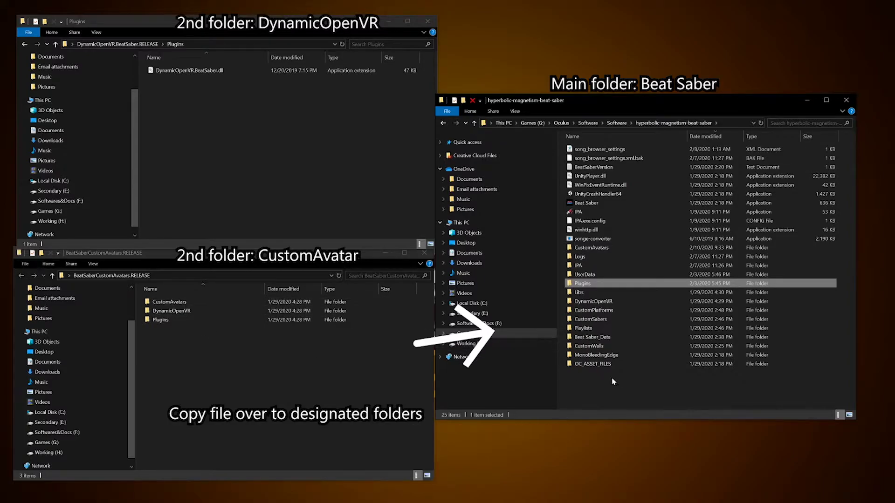
pyautogui.doubleClick(605, 248)
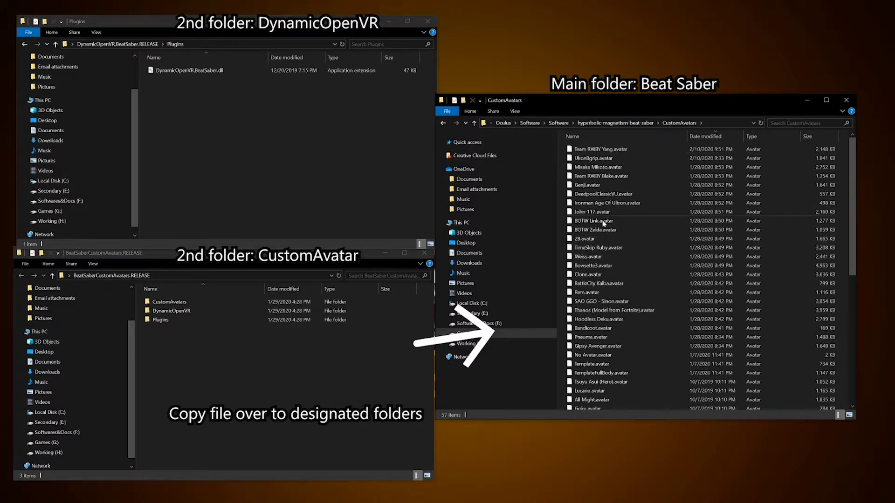
pyautogui.hotkey('alt', 'Left')
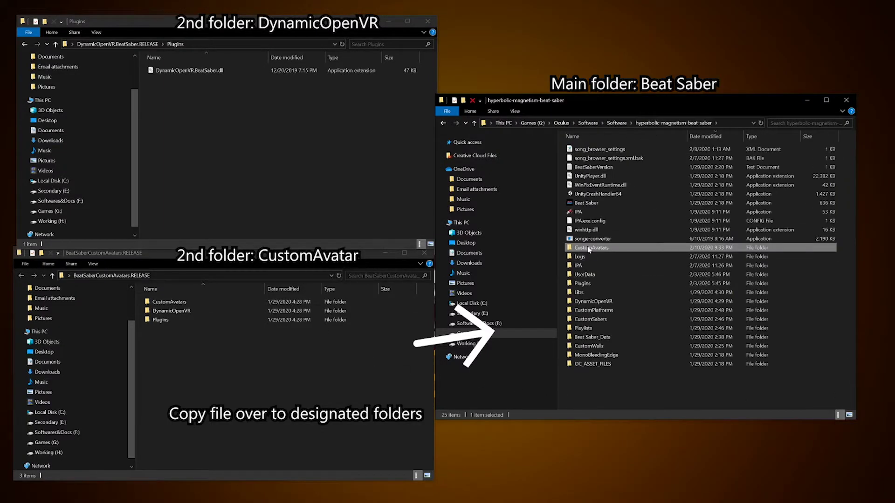
pyautogui.doubleClick(169, 302)
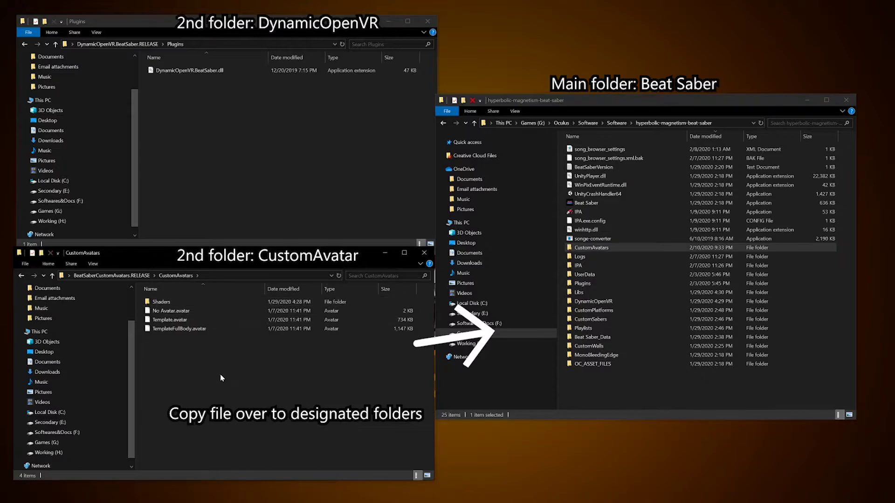
pyautogui.moveTo(220, 375); pyautogui.dragTo(158, 288)
pyautogui.rightClick(173, 317)
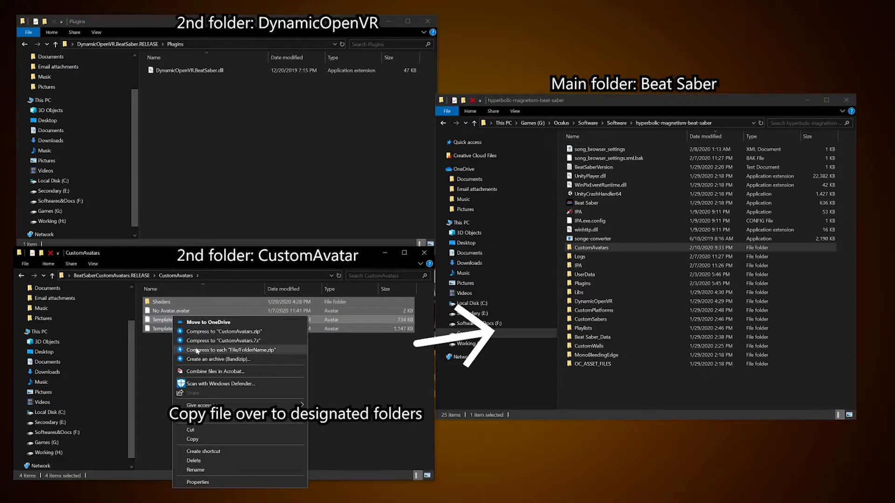
pyautogui.click(206, 437)
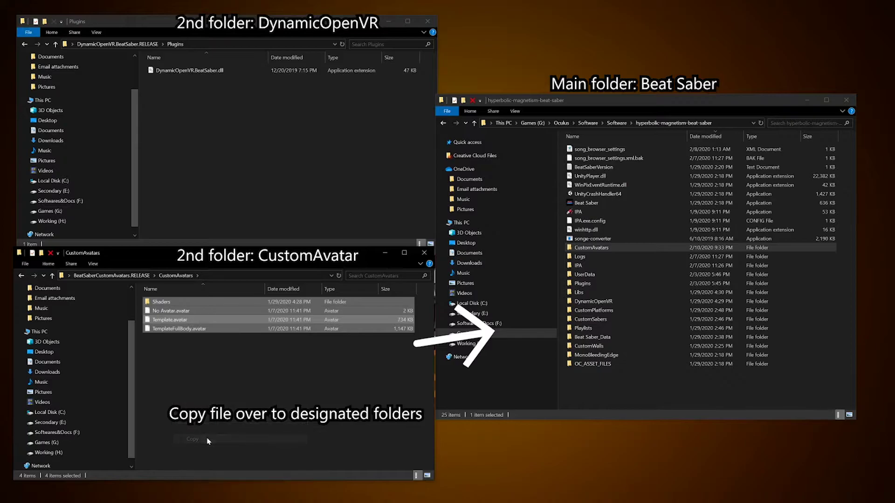
# Step: Put them into the game's CustomAvatars folder, enlarge the window and sort files by name
pyautogui.doubleClick(604, 246)
pyautogui.scroll(-5, 644, 389)
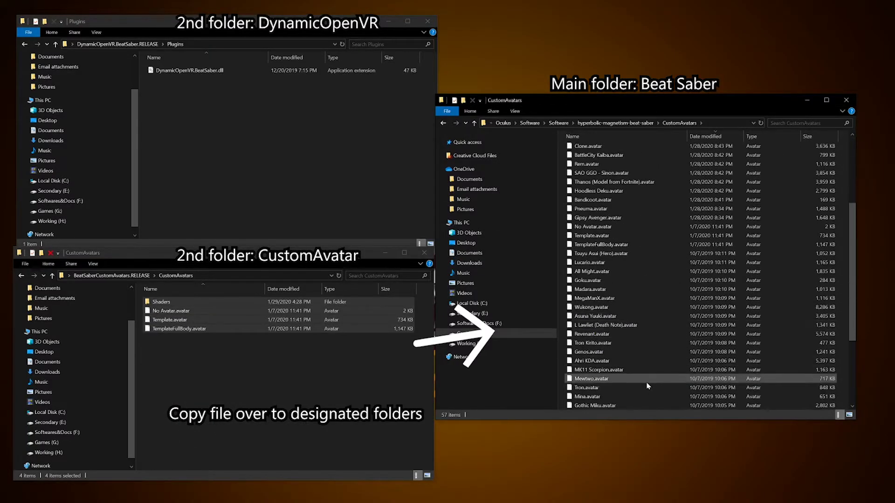
pyautogui.moveTo(638, 419); pyautogui.dragTo(643, 502)
pyautogui.scroll(5, 612, 153)
pyautogui.rightClick(599, 148)
pyautogui.click(708, 168)
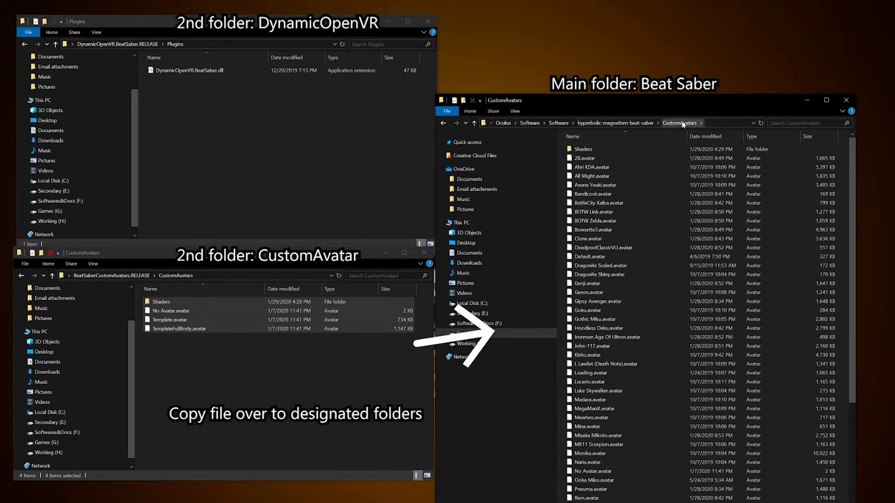
# Step: Compare the mod's and the game's DynamicOpenVR Actions folders side by side
pyautogui.click(615, 123)
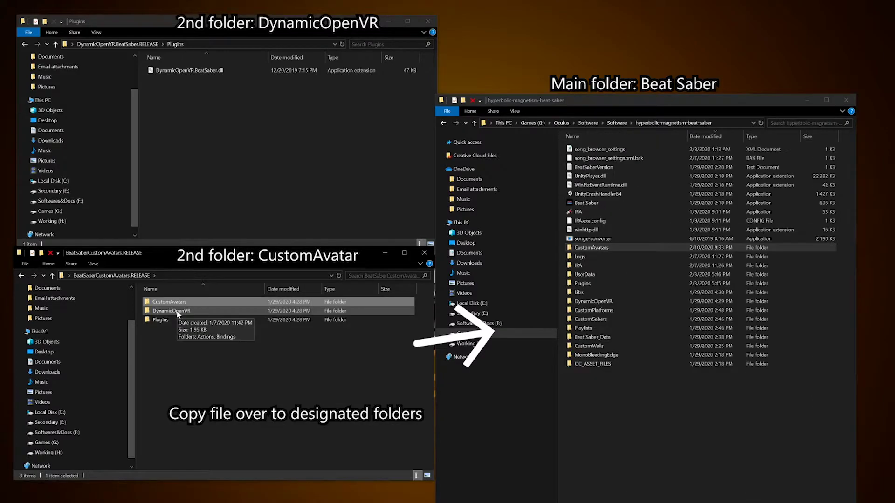
pyautogui.doubleClick(178, 310)
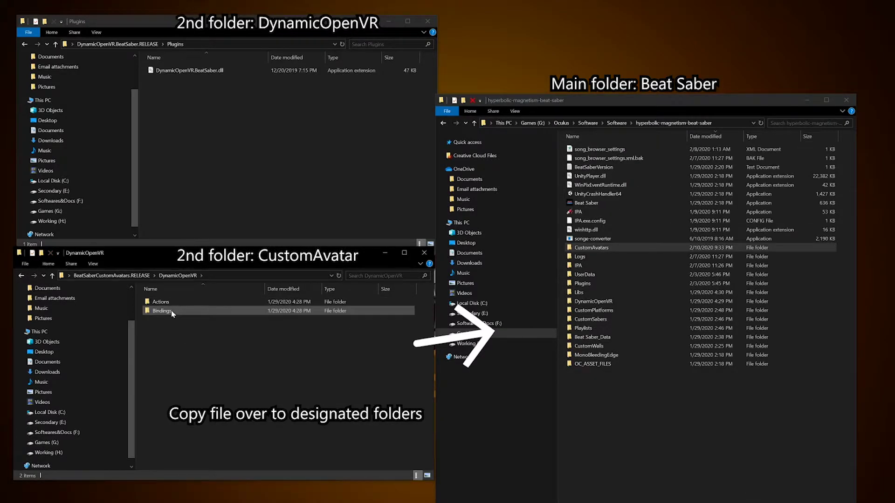
pyautogui.click(601, 302)
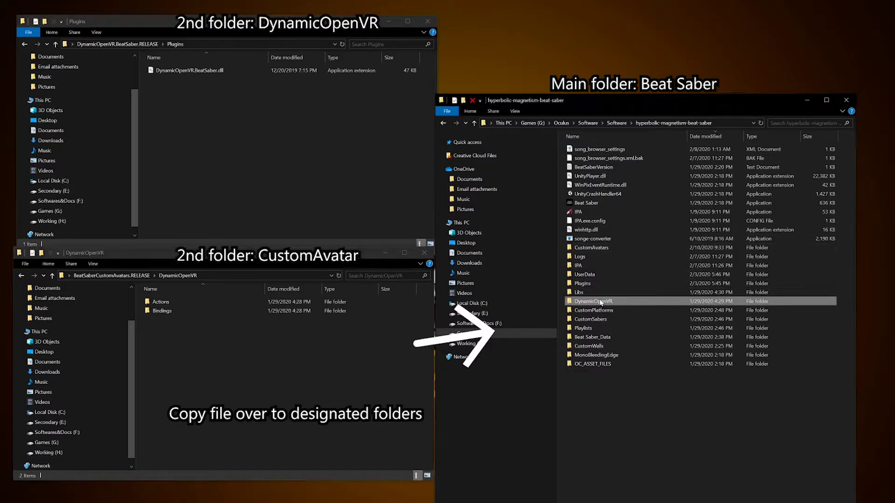
pyautogui.doubleClick(601, 302)
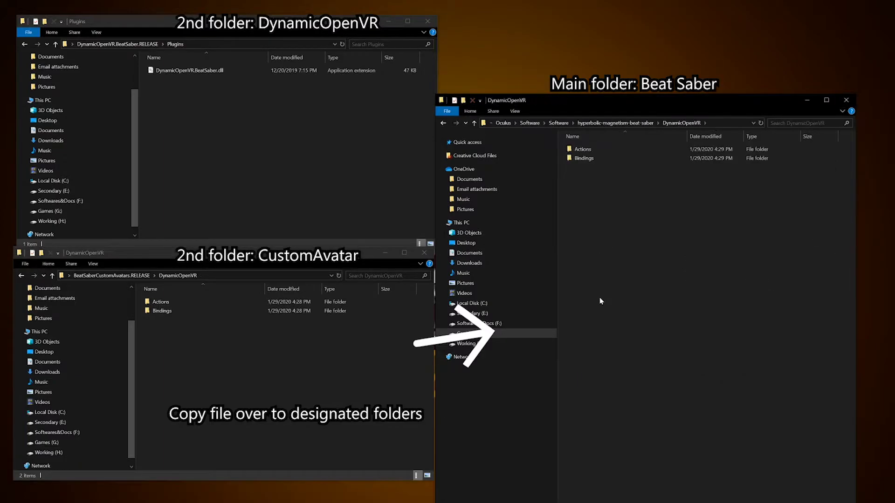
pyautogui.doubleClick(161, 301)
pyautogui.doubleClick(585, 149)
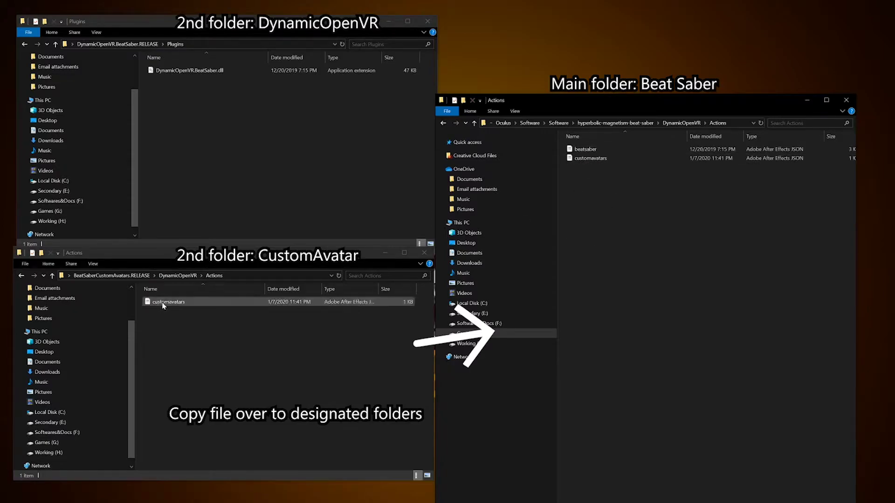
# Step: Compare both DynamicOpenVR Bindings folders for the customavatars binding files
pyautogui.click(681, 123)
pyautogui.hotkey('alt', 'Left')
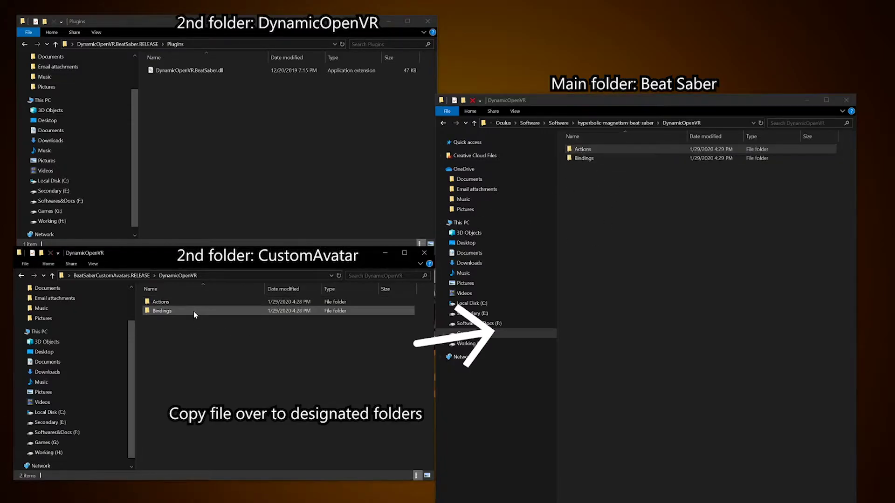
pyautogui.click(186, 312)
pyautogui.doubleClick(187, 312)
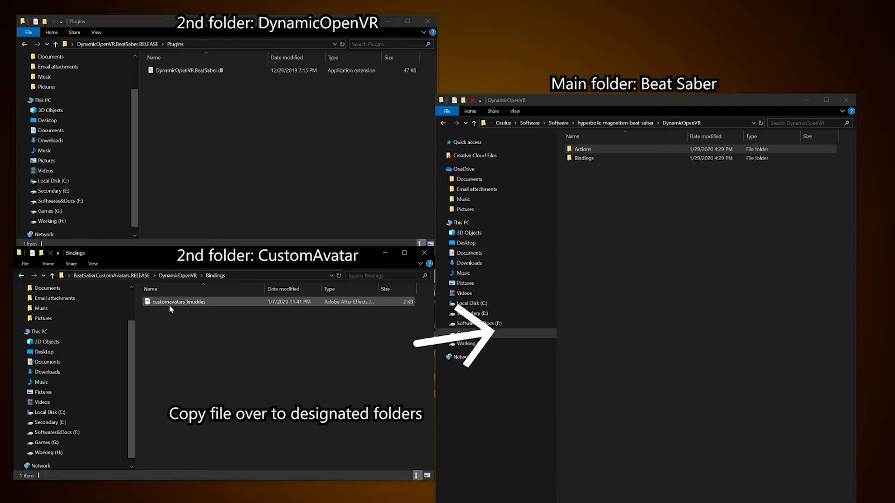
pyautogui.doubleClick(588, 159)
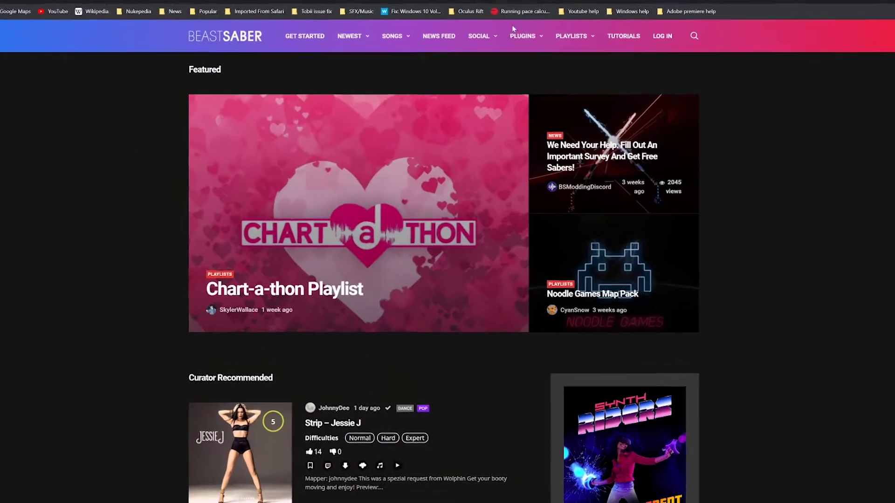
# Step: Search BeastSaber's avatars for 'tron', download Tron.avatar, and open the game's CustomAvatars folder
pyautogui.moveTo(508, 49)
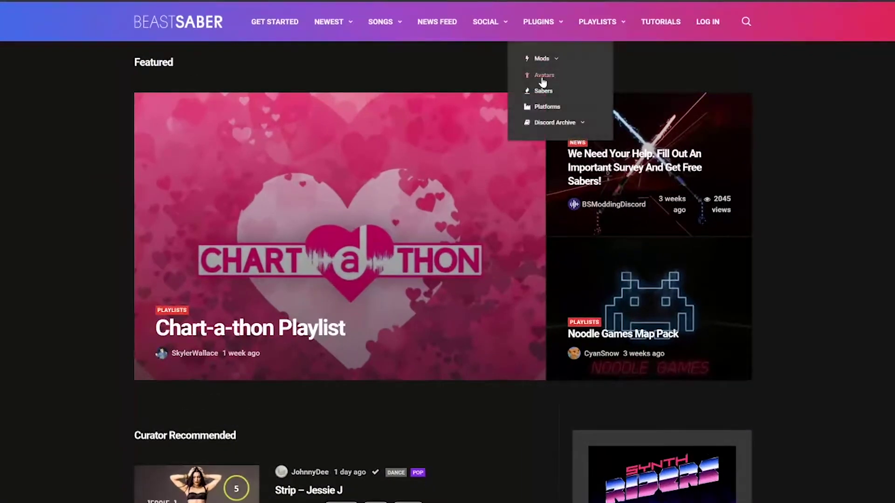
pyautogui.click(543, 77)
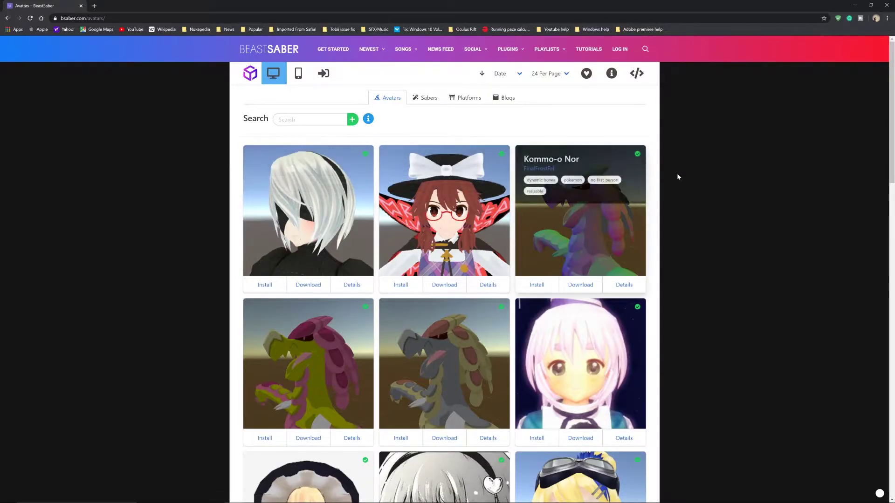
pyautogui.scroll(-10, 437, 349)
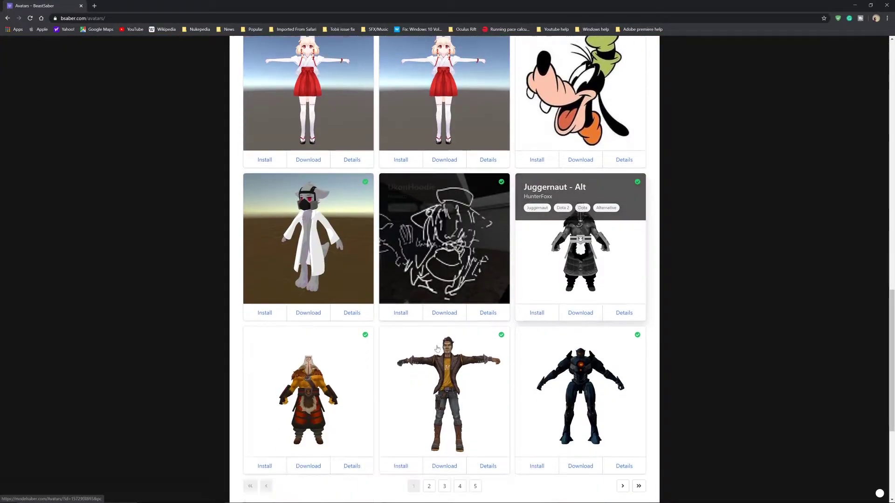
pyautogui.scroll(-4, 437, 348)
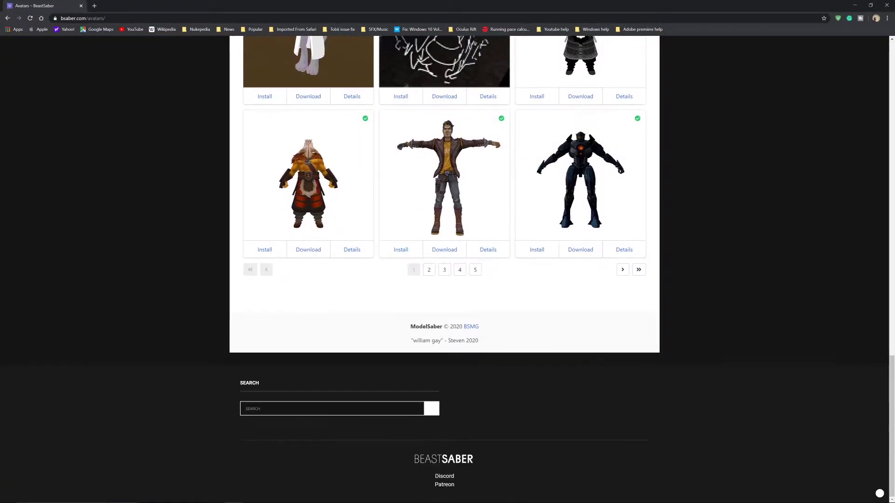
pyautogui.scroll(8, 408, 311)
pyautogui.scroll(10, 408, 312)
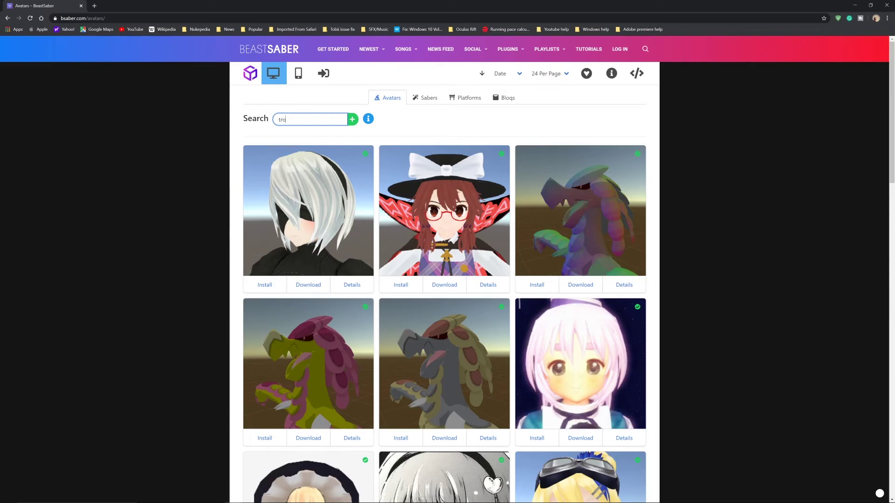
pyautogui.press('Return')
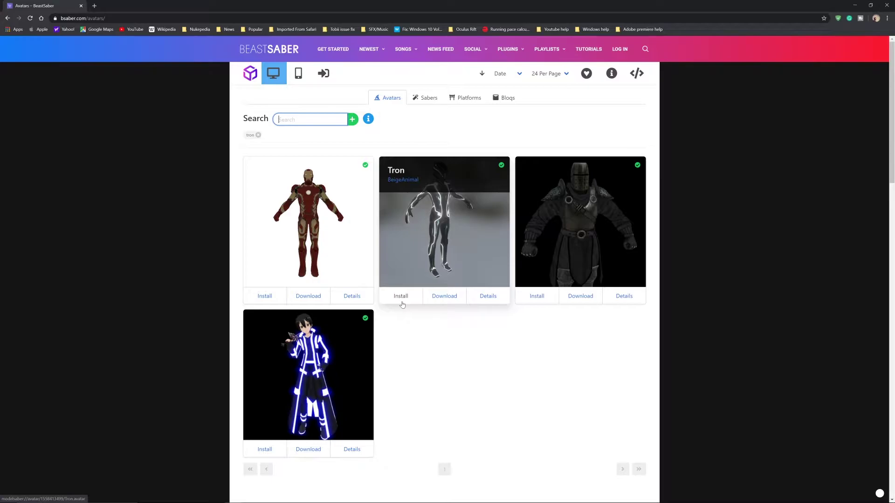
pyautogui.click(450, 299)
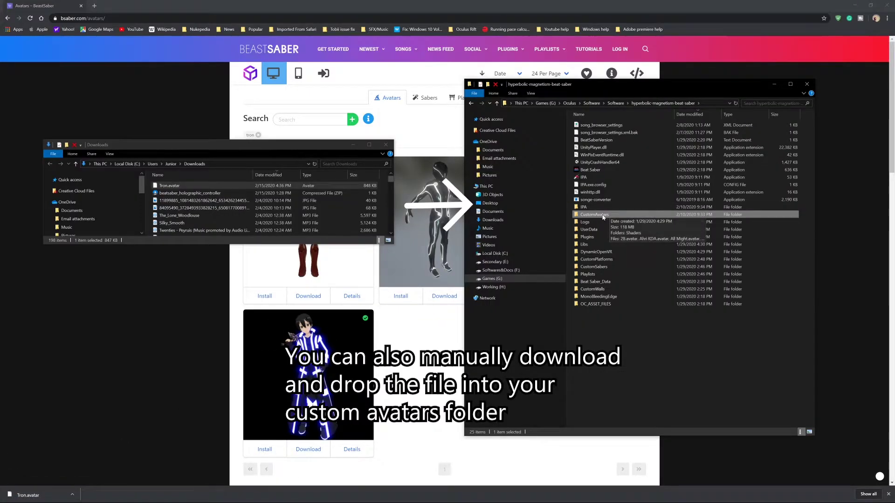
pyautogui.doubleClick(603, 216)
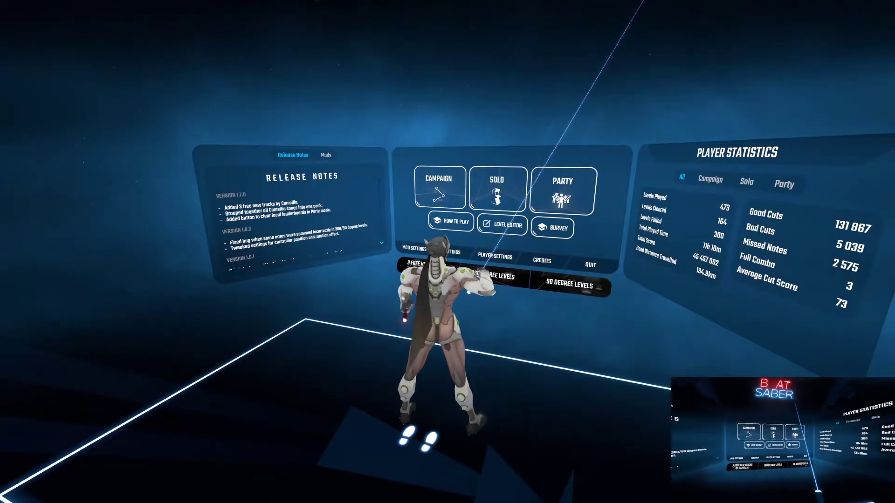
# Step: Open the Custom Avatars menu from Beat Saber's Mods list
pyautogui.click(325, 154)
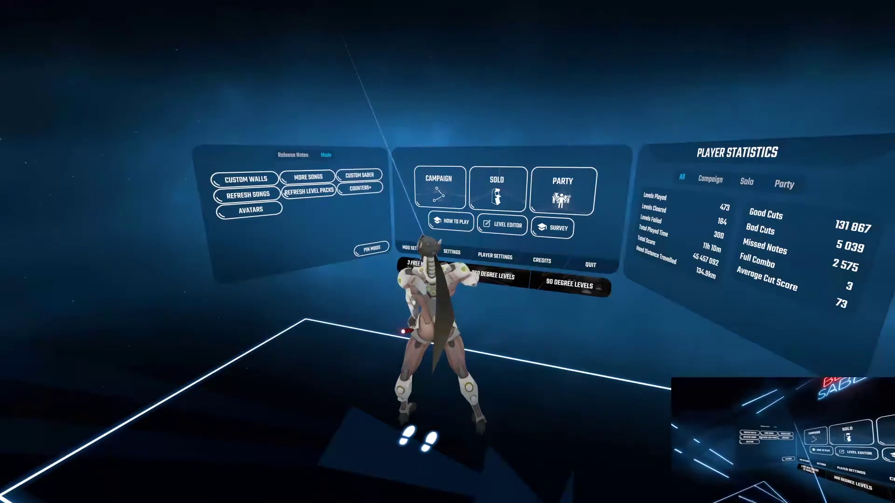
pyautogui.click(251, 210)
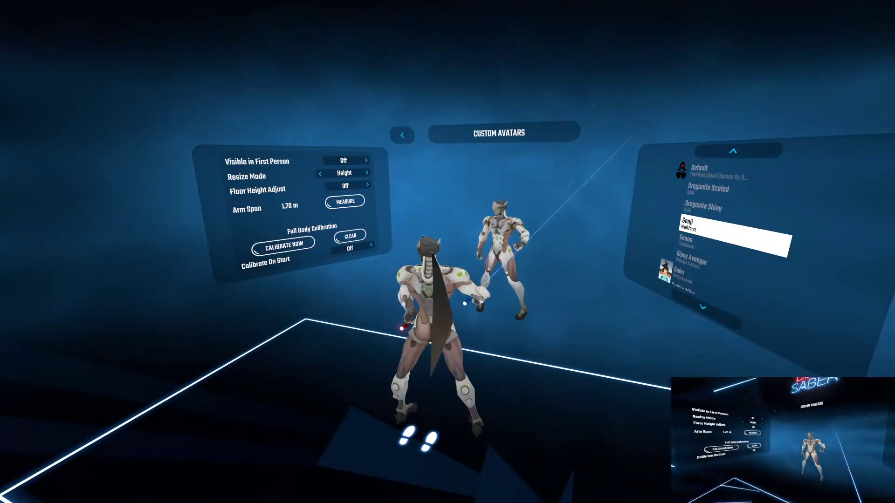
pyautogui.scroll(2, 676, 230)
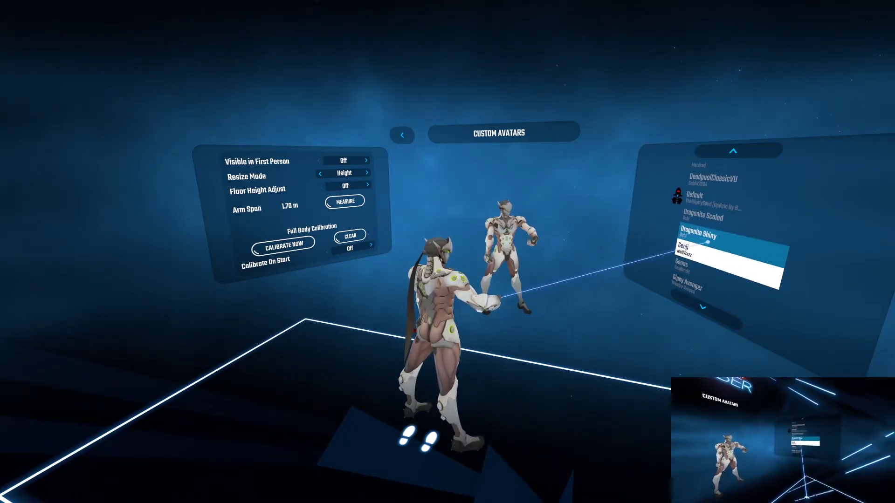
pyautogui.scroll(-4, 707, 241)
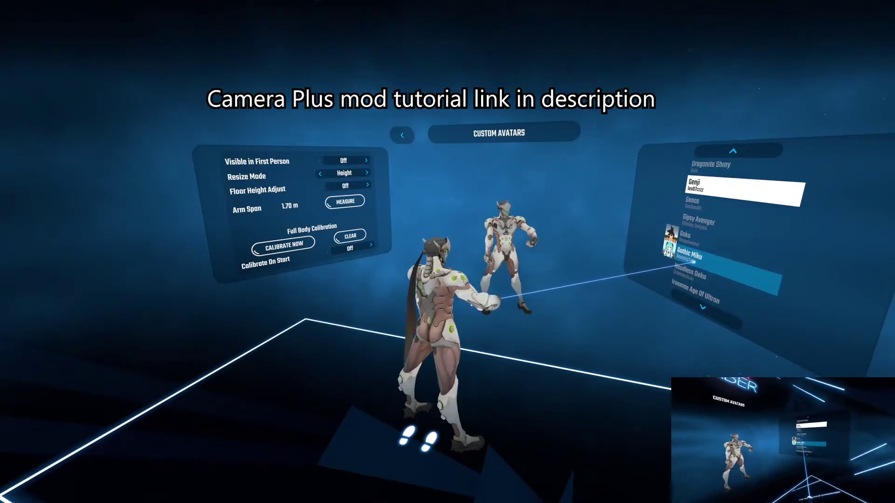
pyautogui.scroll(-1, 694, 262)
# Step: Try Goku, Gothic Miku and Hoodless Deku, settle on John-117, and turn first-person visibility off
pyautogui.click(690, 224)
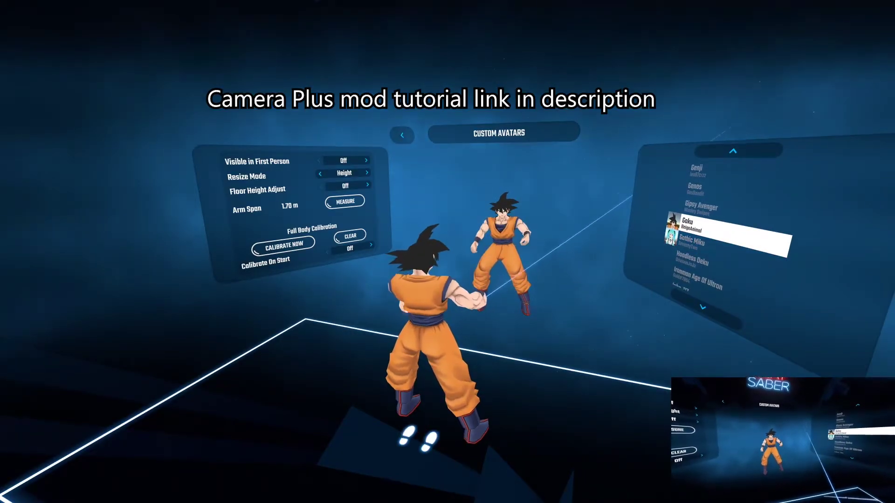
pyautogui.scroll(-1, 689, 237)
pyautogui.click(694, 229)
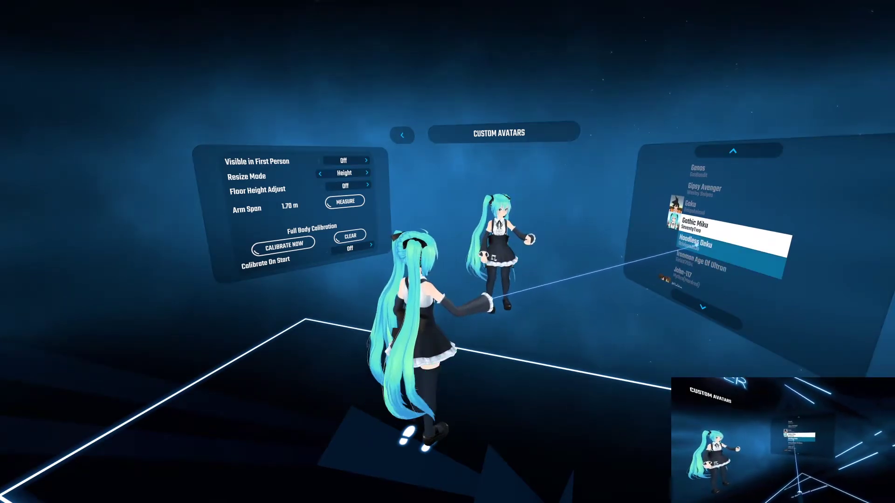
pyautogui.click(697, 243)
pyautogui.scroll(-1, 690, 235)
pyautogui.scroll(-1, 680, 235)
pyautogui.click(684, 247)
pyautogui.scroll(-1, 684, 246)
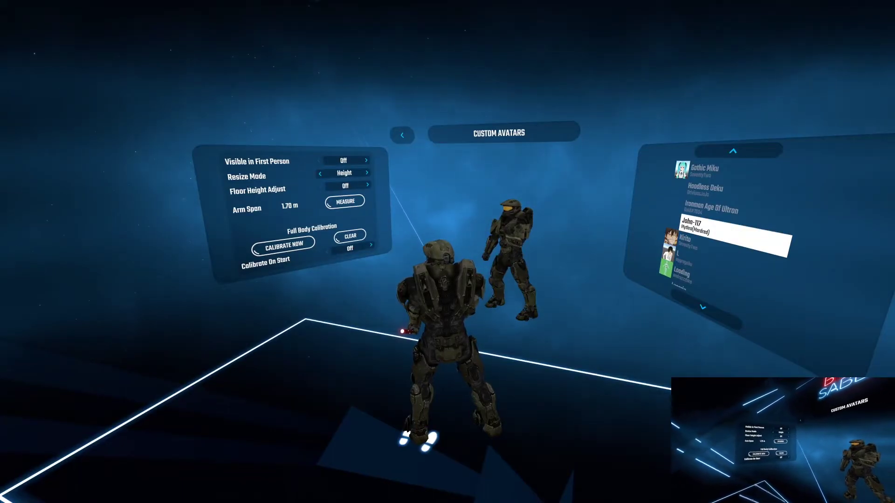
pyautogui.click(368, 161)
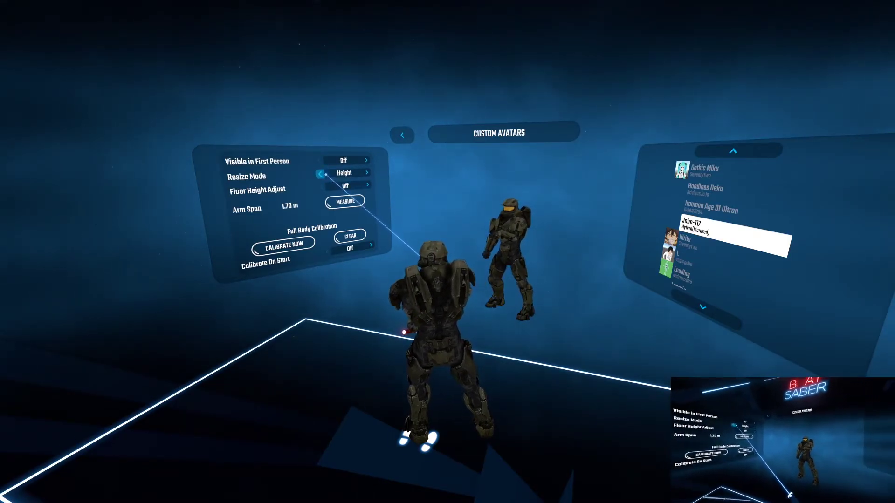
pyautogui.click(368, 172)
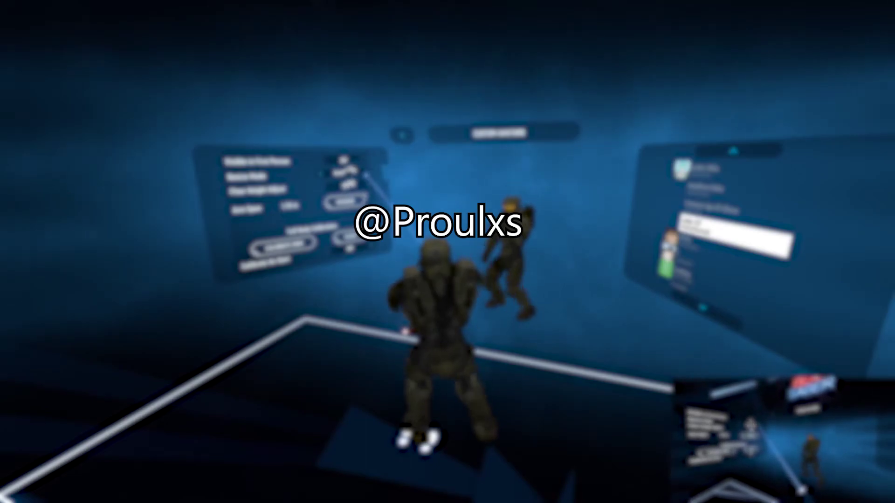